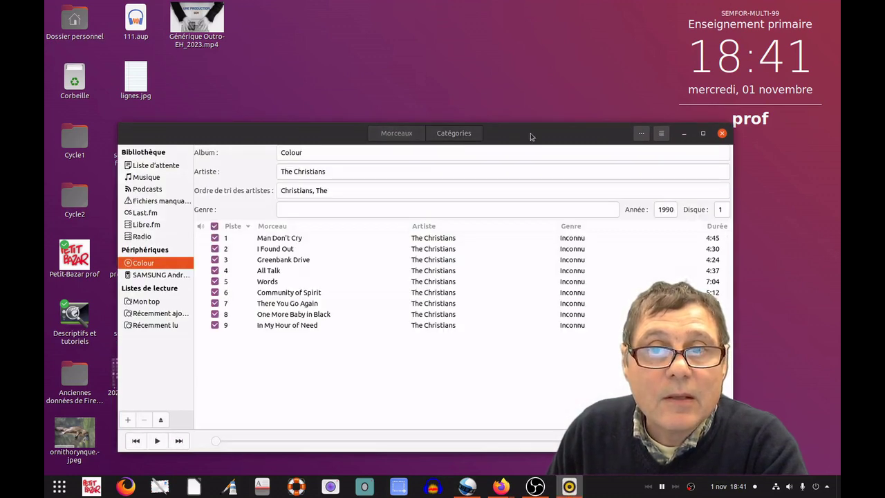
- Untick all tracks of the Colour album except track 2, I Found Out, and track 5, Words
left_click_drag(535, 137, 583, 90)
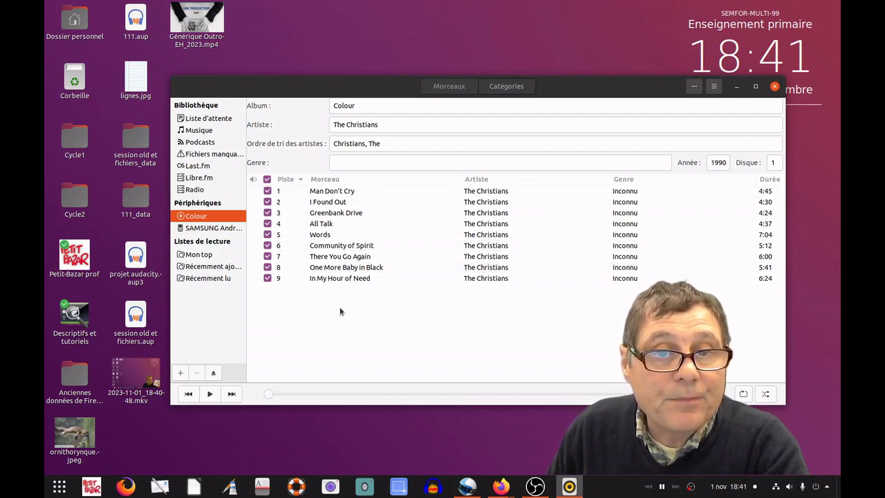
left_click(268, 278)
left_click(268, 266)
left_click(268, 256)
left_click(268, 245)
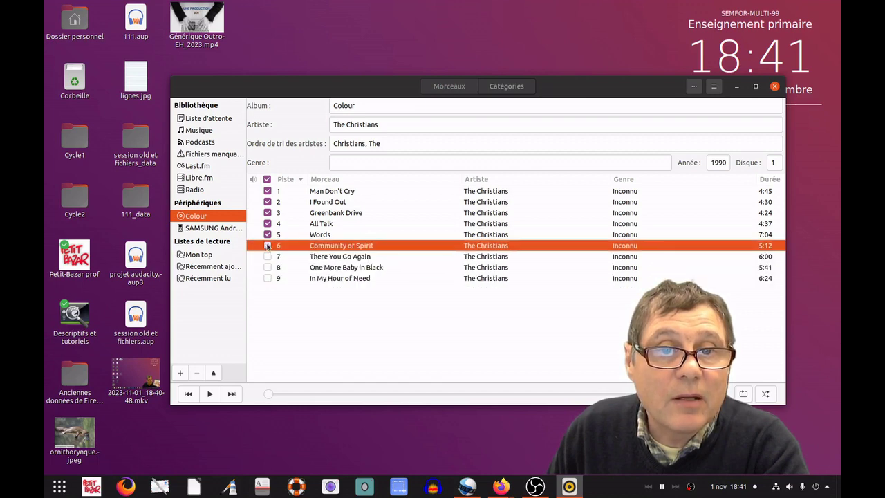
left_click(269, 235)
left_click(268, 224)
left_click(267, 212)
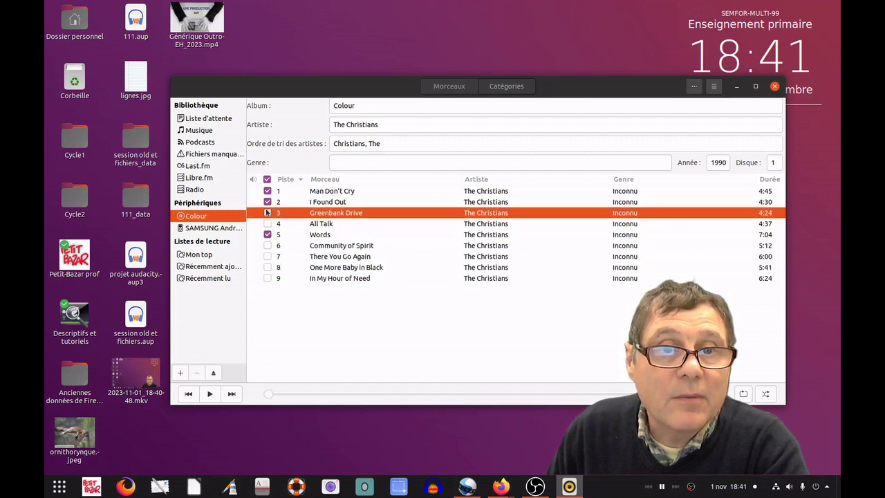
left_click(267, 190)
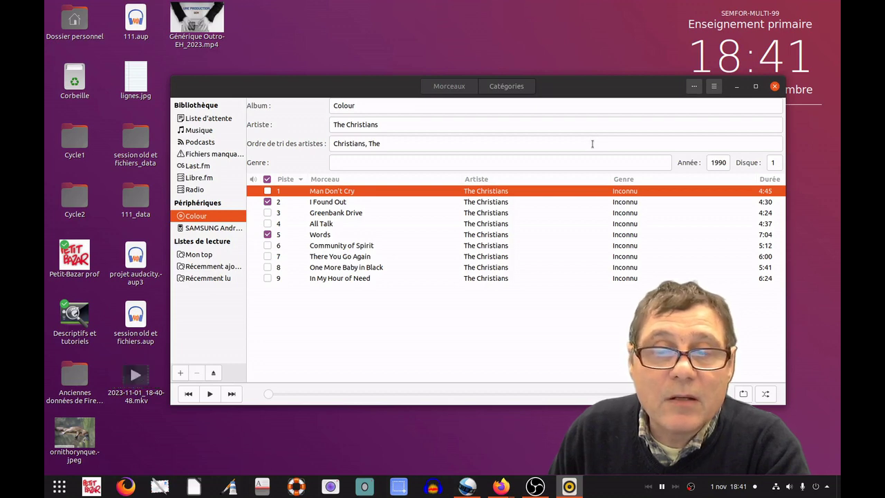
- Choose MPEG Layer 3 Audio as the preferred music format and extract the ticked tracks to the library
left_click(694, 87)
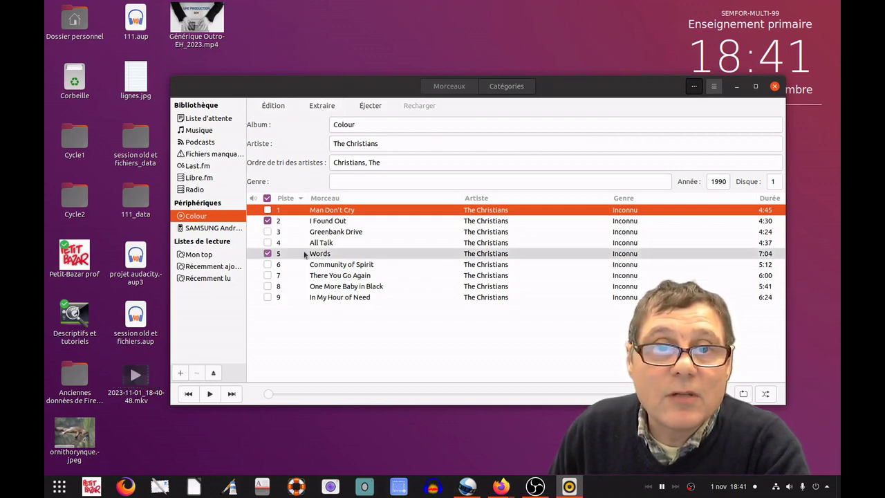
left_click(714, 88)
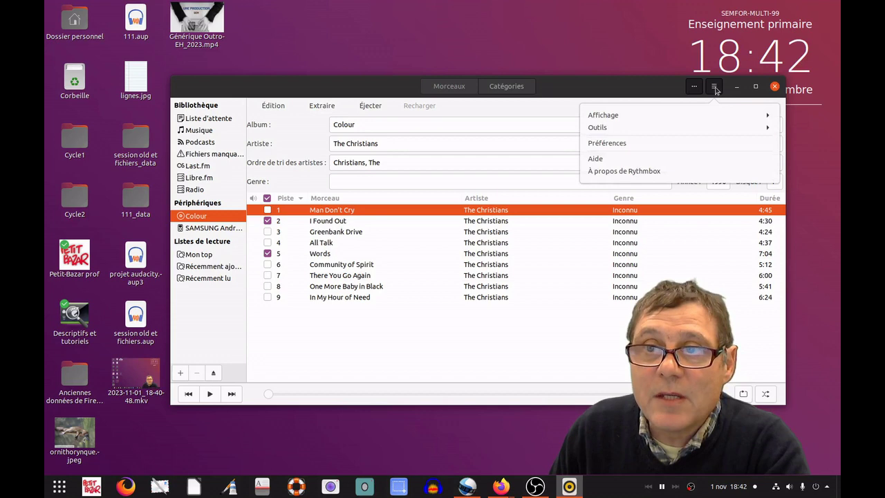
left_click(605, 145)
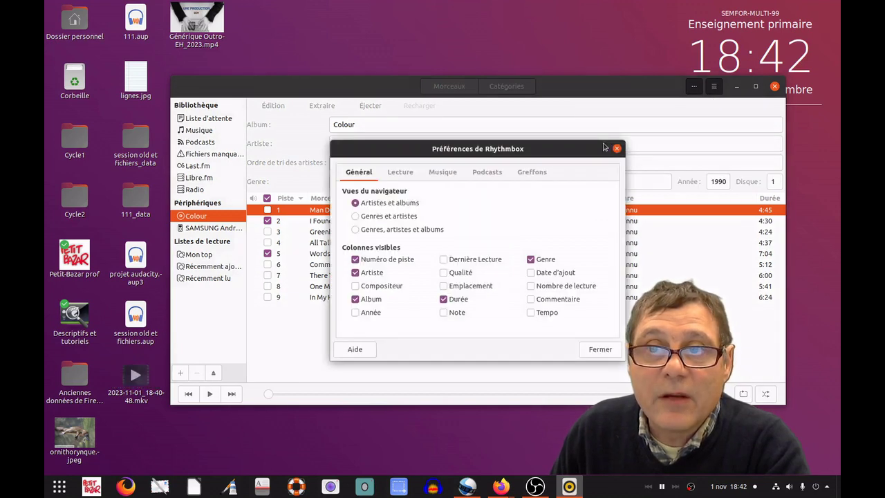
left_click(436, 171)
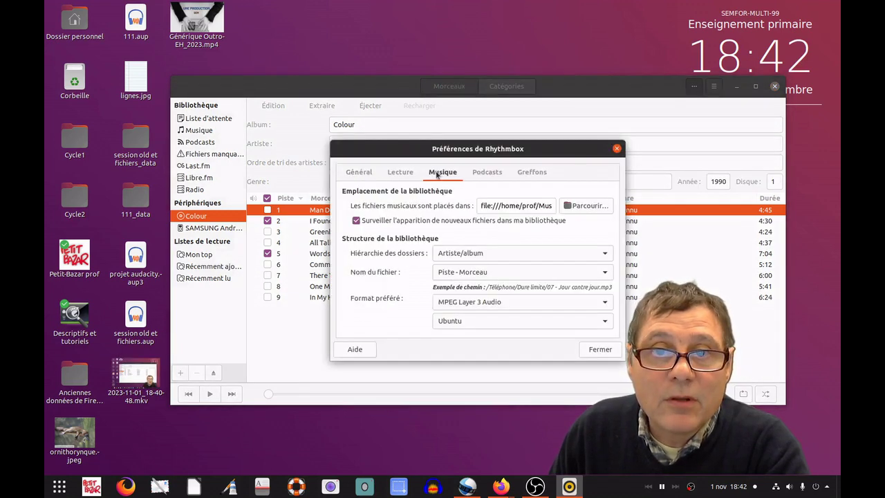
left_click(489, 305)
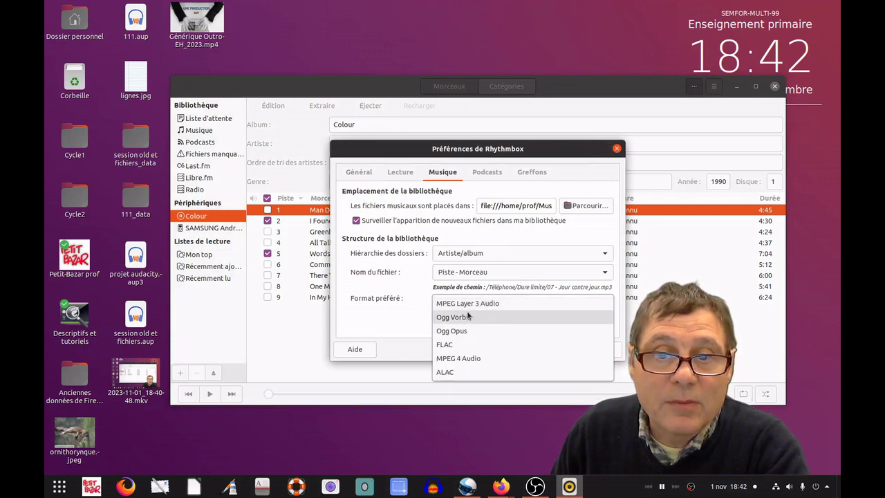
left_click(480, 303)
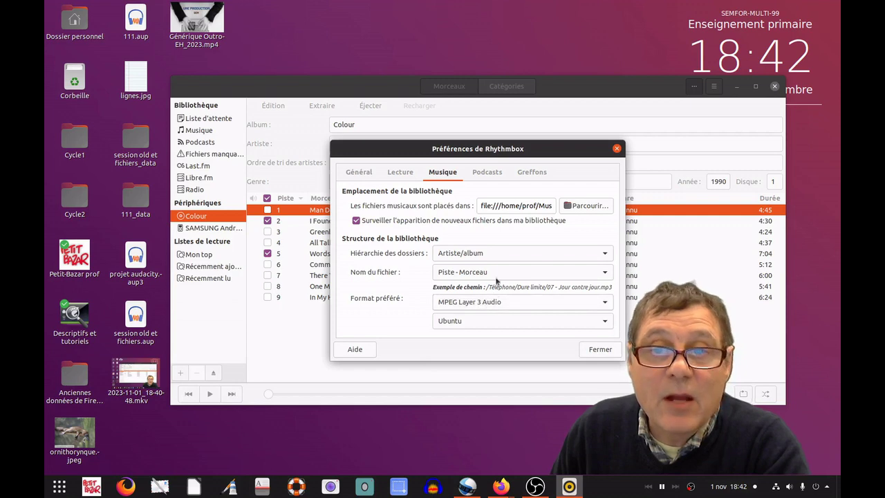
left_click_drag(485, 153, 531, 104)
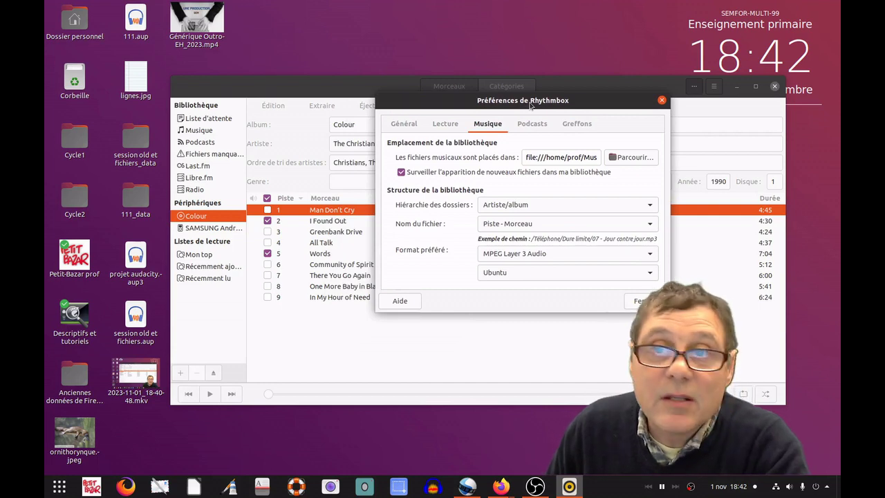
left_click_drag(578, 100, 570, 141)
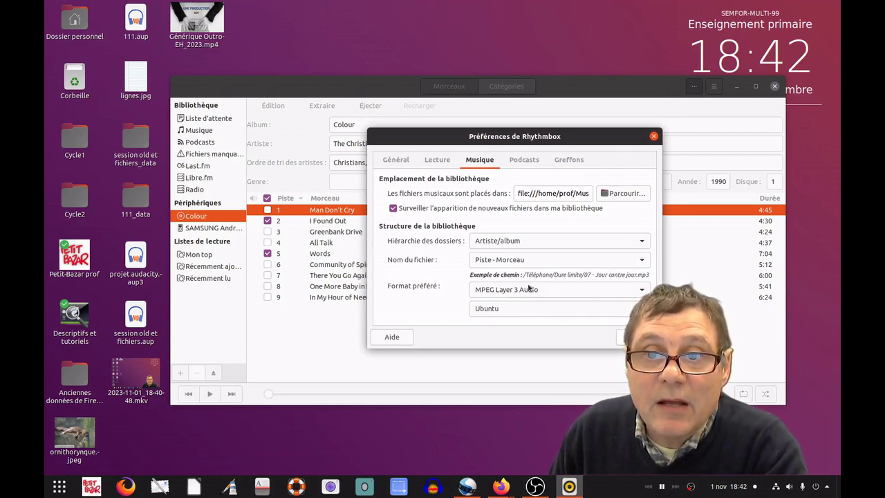
left_click(632, 337)
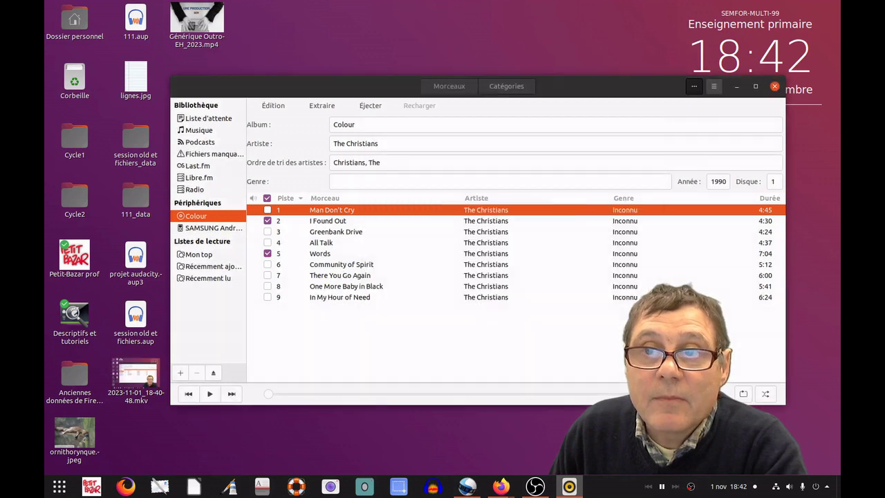
left_click(315, 105)
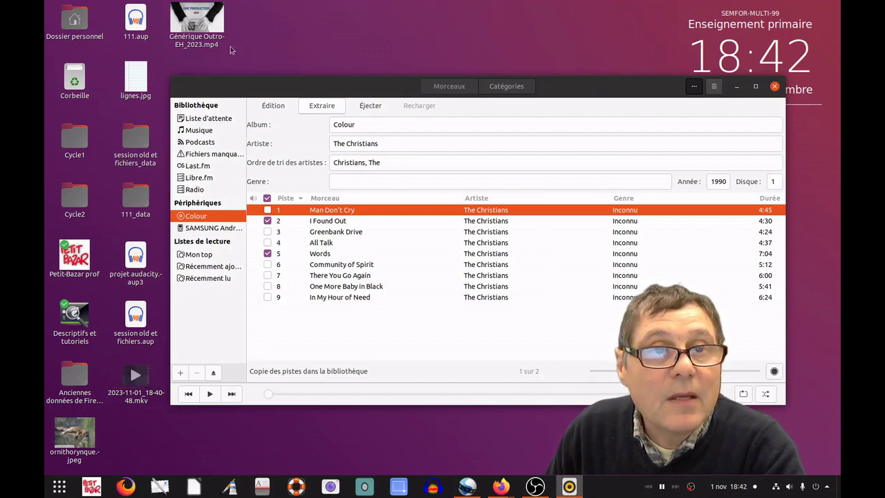
- Open the home folder in the file manager and go to Musique, The Christians, Colour
left_click(75, 22)
double_click(75, 22)
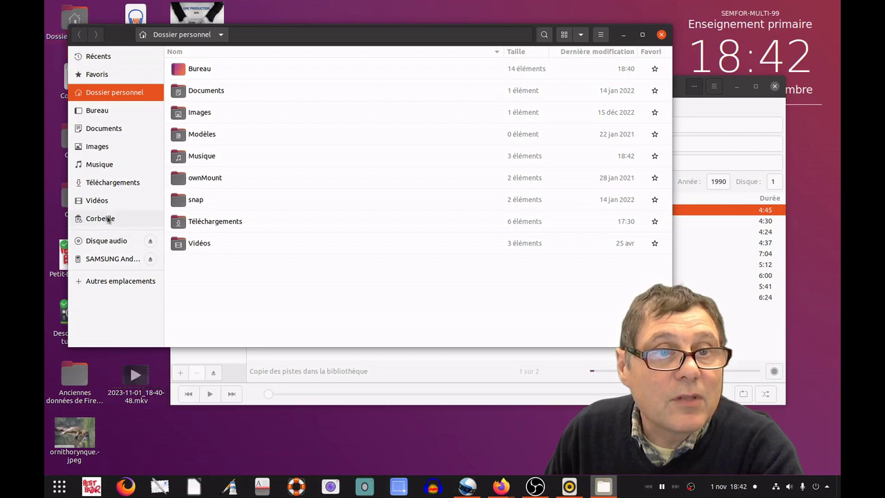
left_click(102, 165)
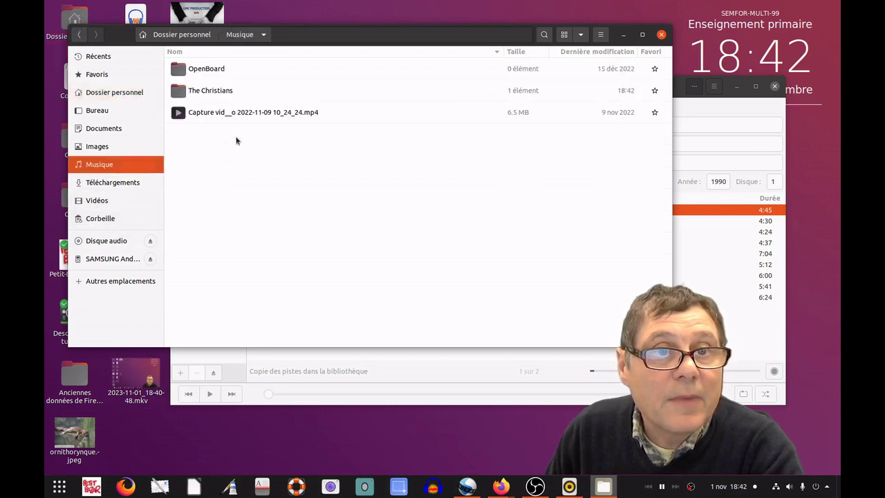
double_click(218, 91)
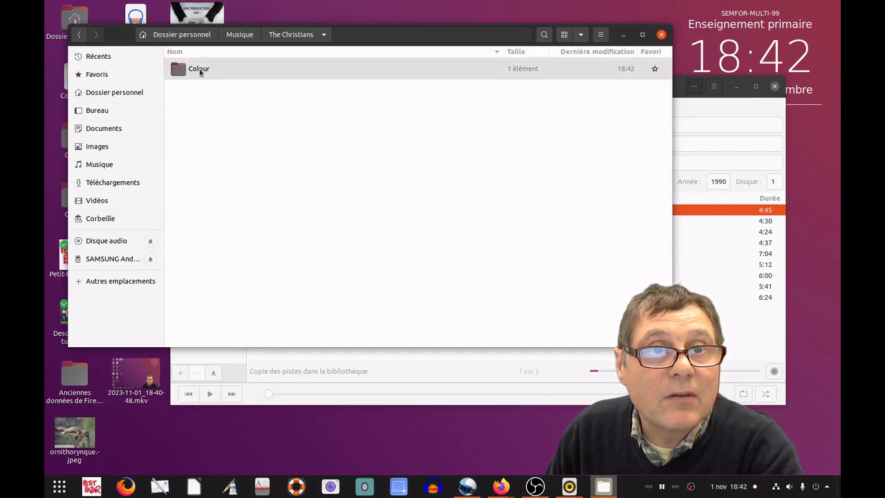
double_click(198, 69)
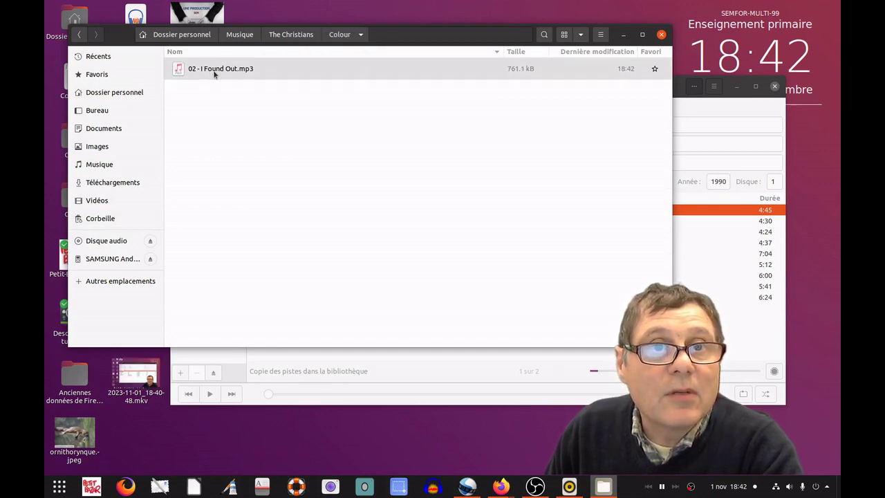
- Check the copy progress in Rhythmbox and the file actions available for 02 - I Found Out.mp3 in the Colour folder
left_click_drag(418, 40, 533, 292)
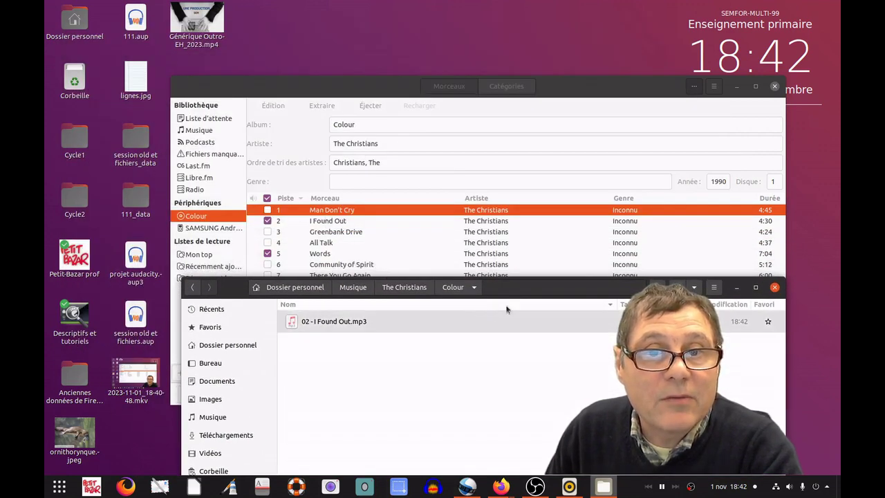
left_click_drag(555, 287, 438, 64)
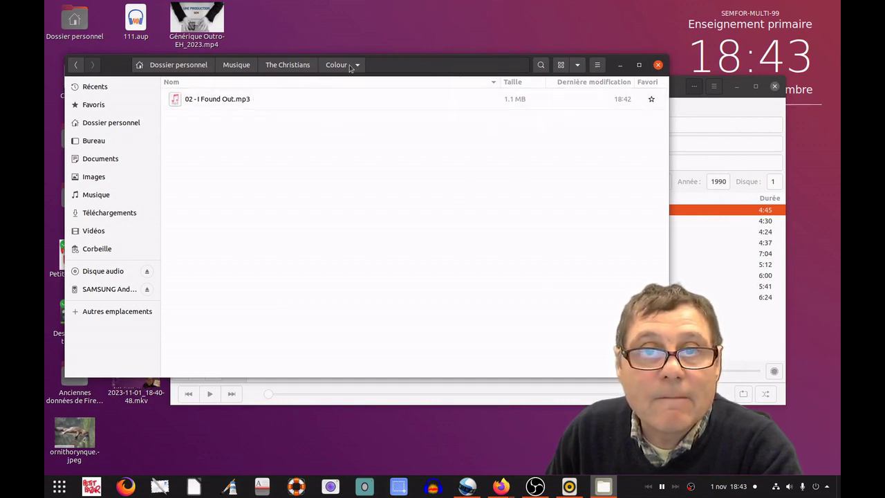
left_click_drag(388, 65, 392, 38)
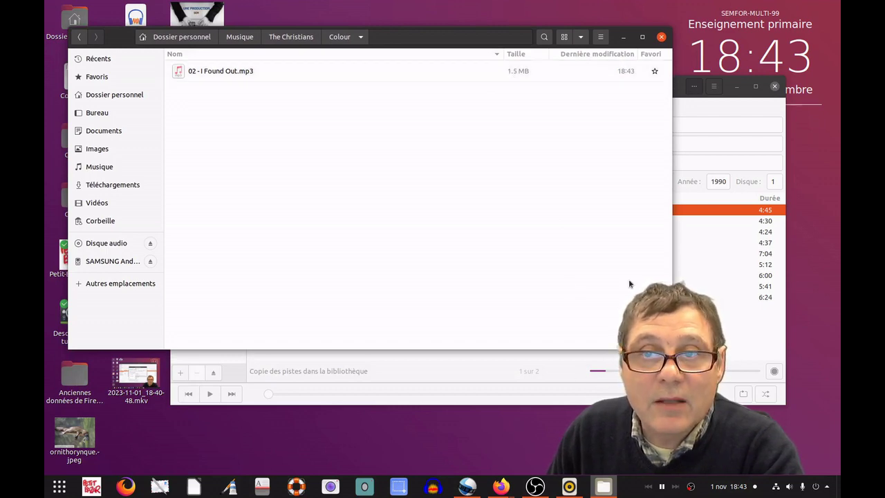
left_click(695, 101)
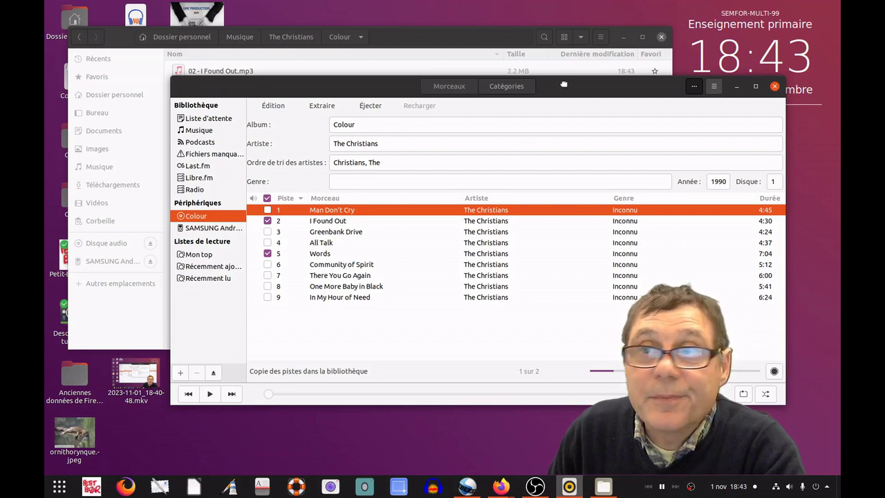
left_click_drag(554, 86, 580, 122)
left_click(345, 85)
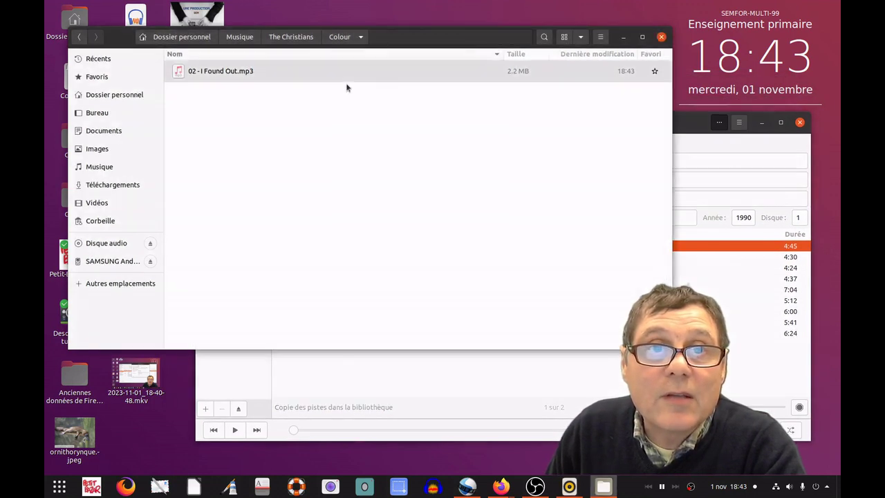
right_click(226, 74)
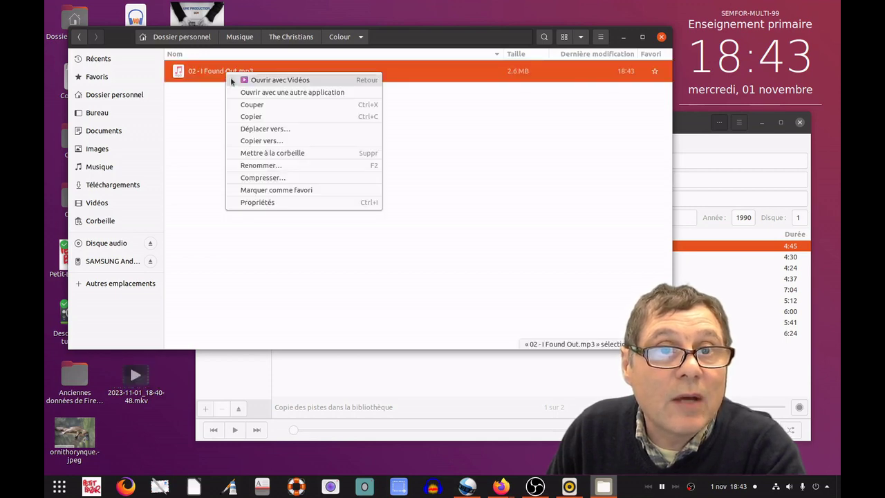
left_click(202, 121)
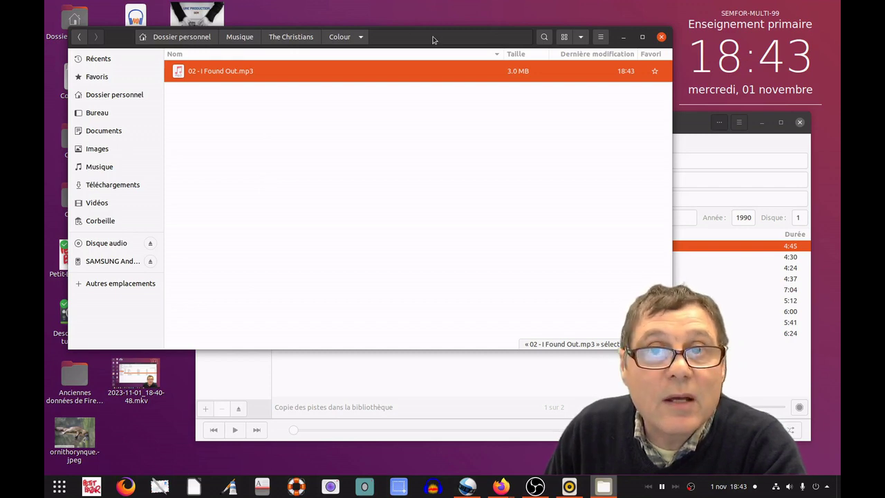
- Open the Music folder on the connected Samsung phone's card in a separate window beside the Colour folder
left_click_drag(437, 41, 546, 63)
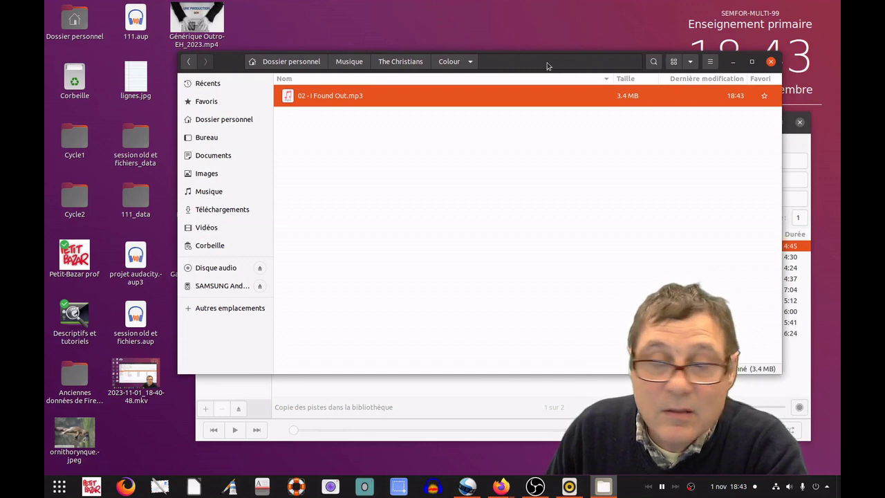
left_click_drag(468, 69, 515, 74)
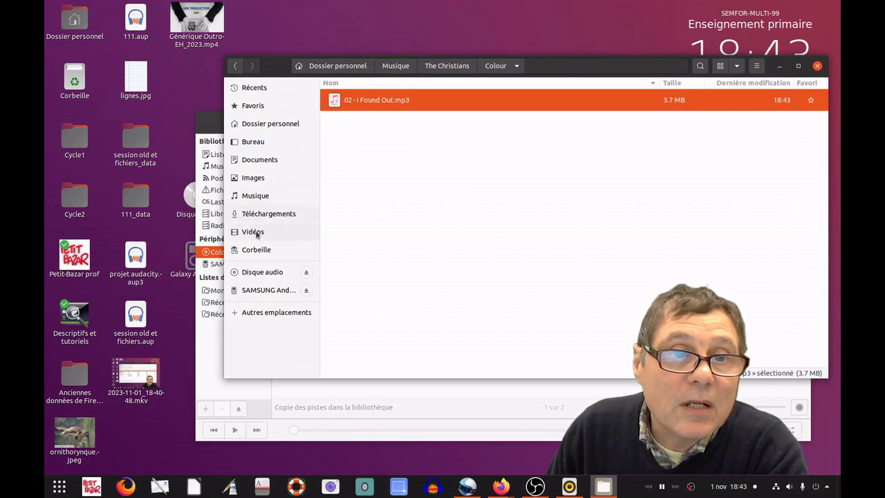
left_click(183, 256)
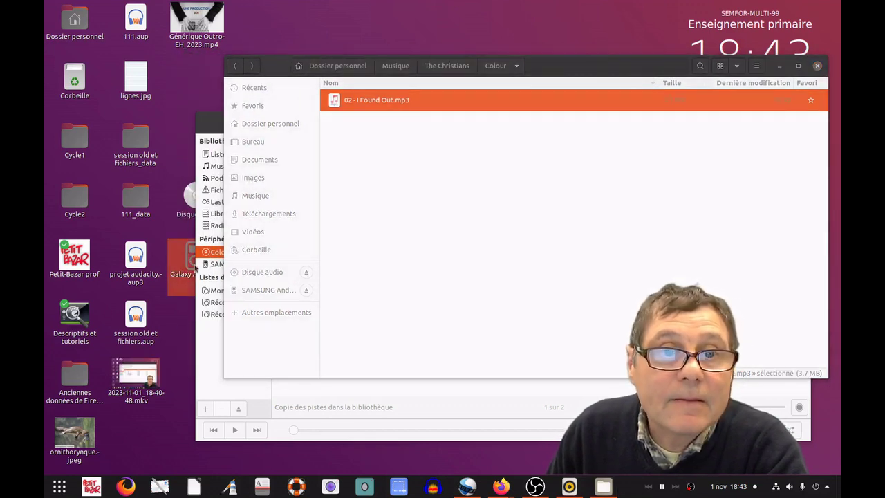
double_click(183, 268)
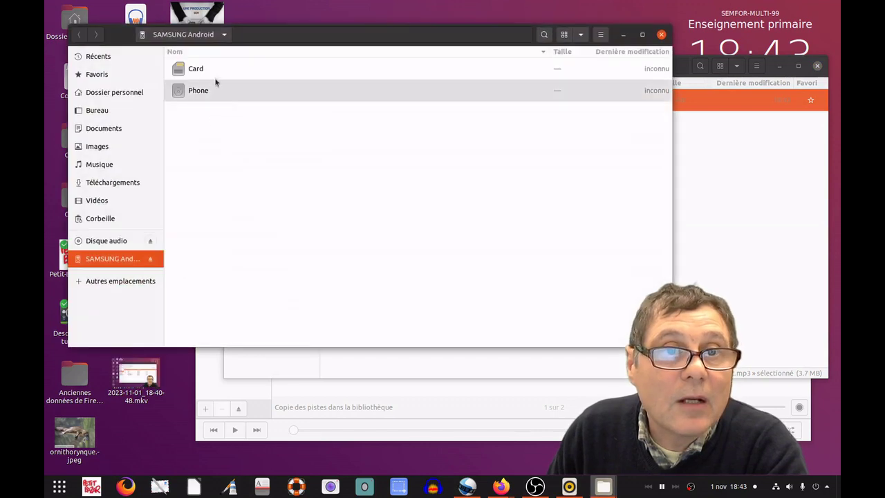
left_click(195, 72)
double_click(195, 72)
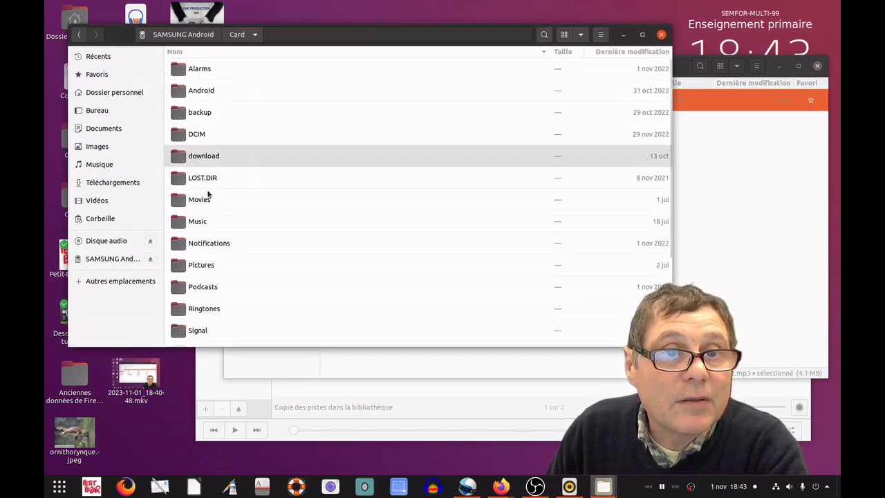
double_click(199, 222)
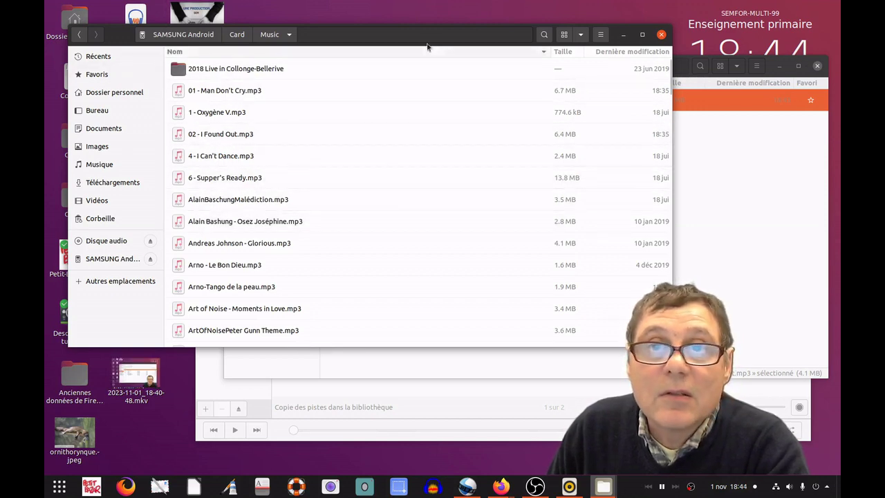
- Bring the Colour folder window and the Rhythmbox track list back to the front
left_click(714, 176)
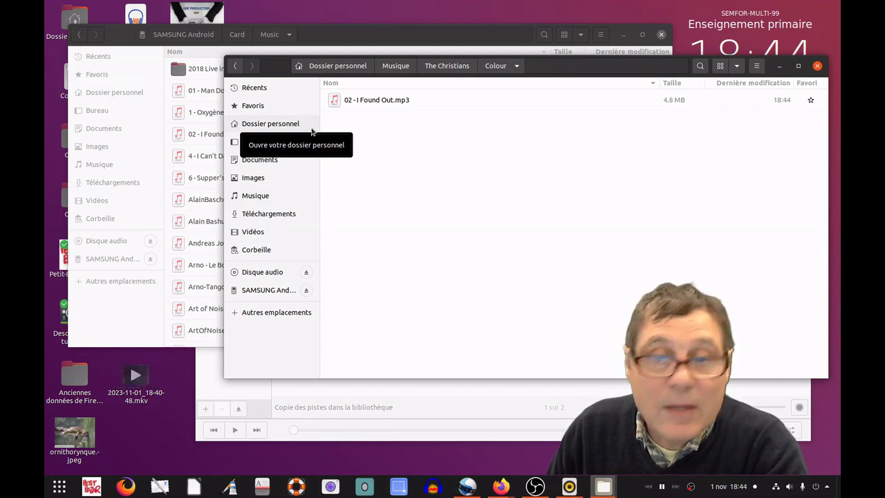
left_click(553, 400)
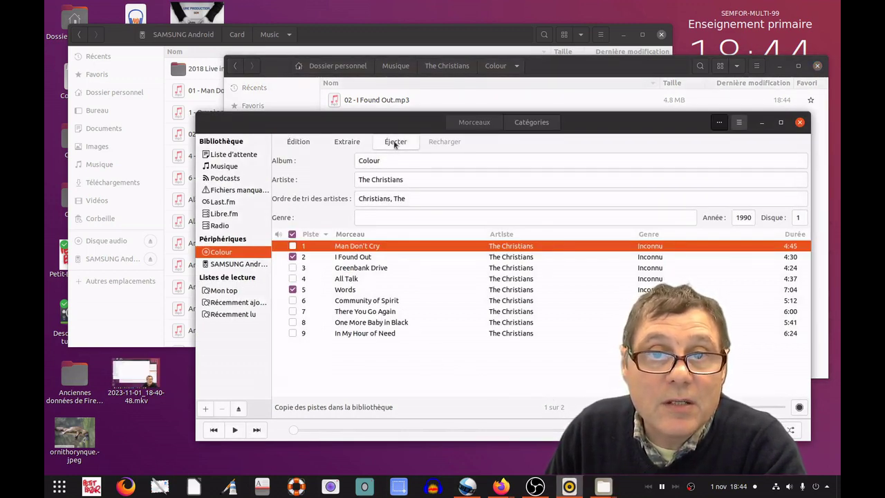